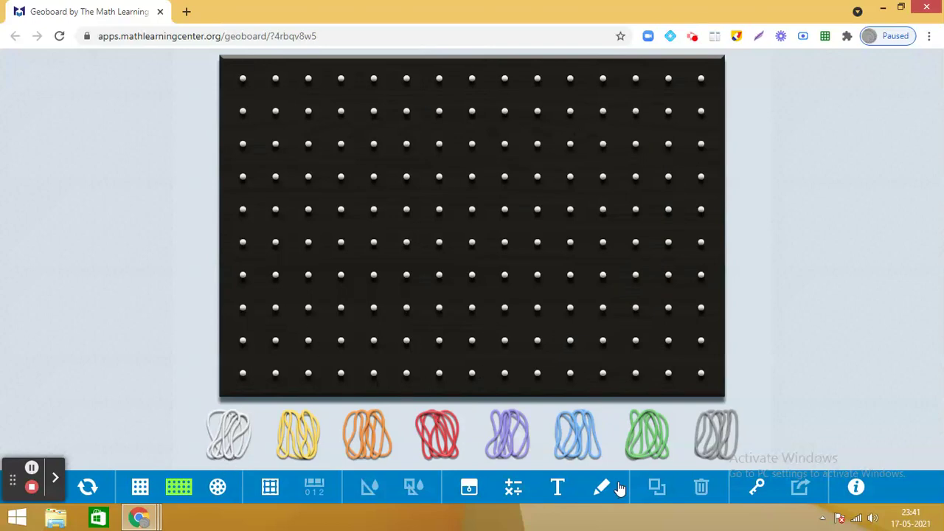
# Step: Stretch an orange band across the board into an 8×8 square on four corner pegs
pyautogui.click(363, 441)
pyautogui.moveTo(362, 406)
pyautogui.mouseDown()
pyautogui.moveTo(341, 129)
pyautogui.moveTo(340, 144)
pyautogui.mouseUp()
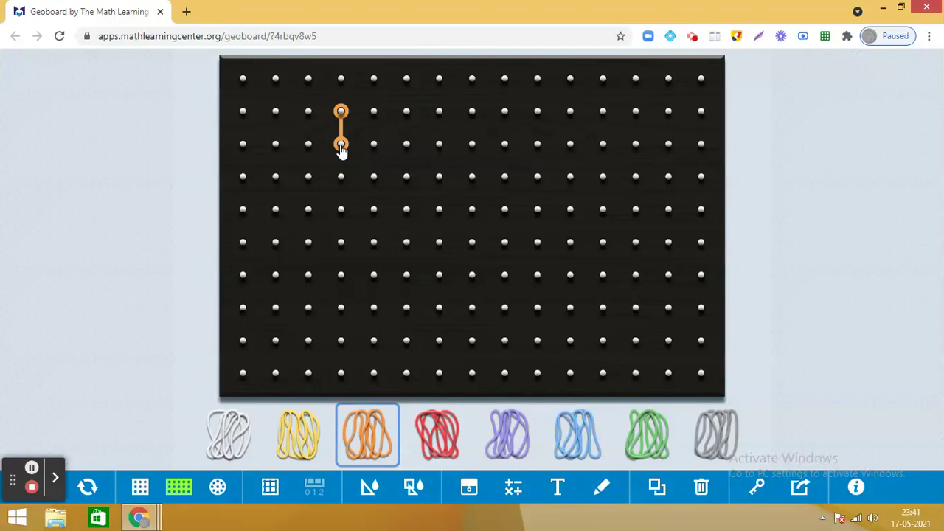
pyautogui.click(341, 145)
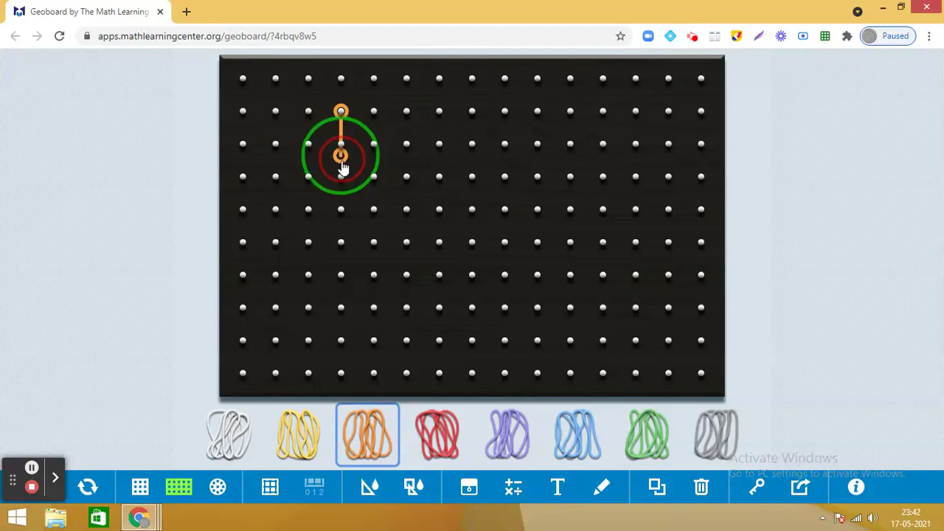
pyautogui.moveTo(340, 148); pyautogui.dragTo(343, 378)
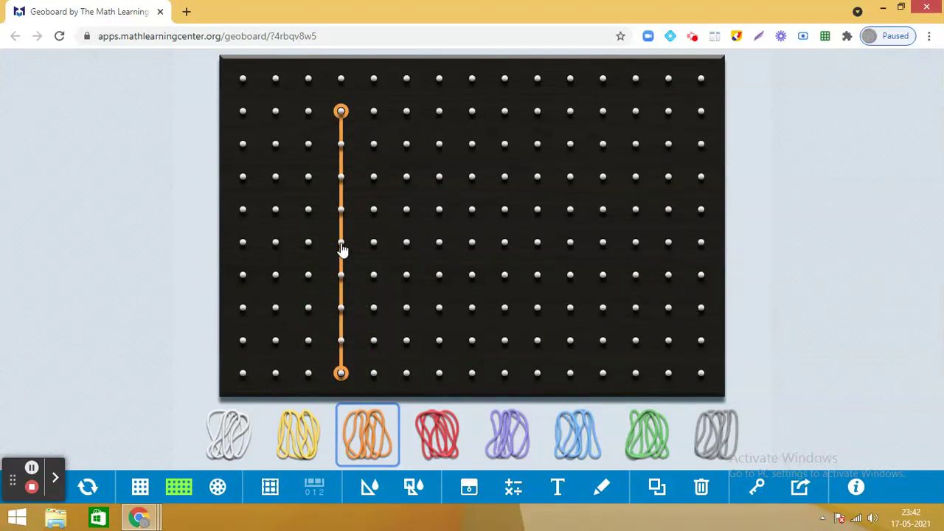
pyautogui.moveTo(343, 244)
pyautogui.mouseDown()
pyautogui.moveTo(390, 126)
pyautogui.moveTo(375, 118)
pyautogui.moveTo(604, 118)
pyautogui.mouseUp()
pyautogui.moveTo(472, 251)
pyautogui.mouseDown()
pyautogui.moveTo(480, 234)
pyautogui.moveTo(569, 324)
pyautogui.moveTo(606, 381)
pyautogui.mouseUp()
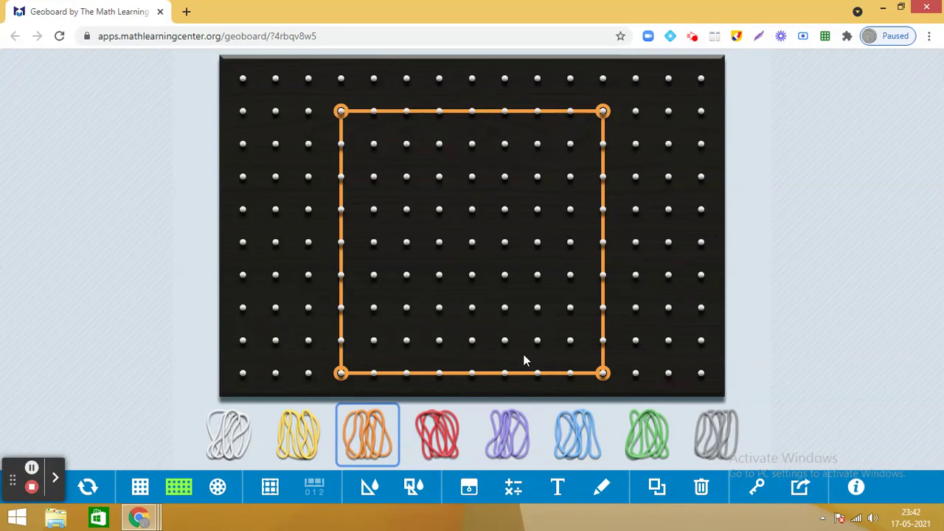
# Step: Add a purple corner-to-corner diagonal and a shaded white right triangle in the top-right corner
pyautogui.click(505, 443)
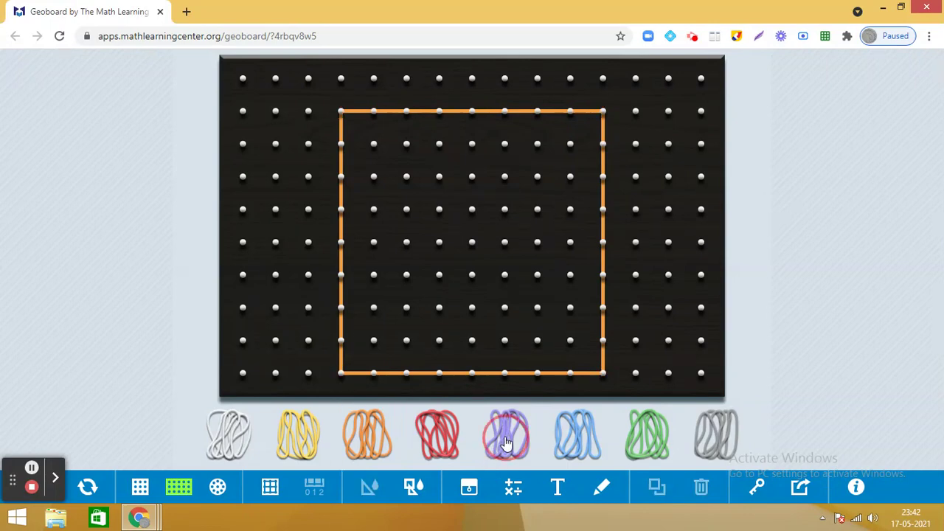
pyautogui.moveTo(506, 442)
pyautogui.mouseDown()
pyautogui.moveTo(342, 131)
pyautogui.moveTo(544, 350)
pyautogui.moveTo(600, 374)
pyautogui.mouseUp()
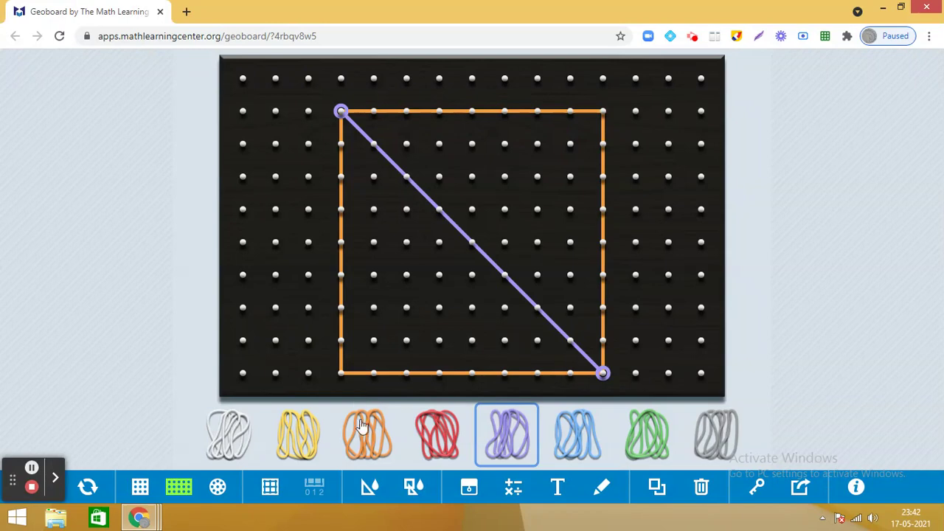
pyautogui.moveTo(244, 435); pyautogui.dragTo(473, 131)
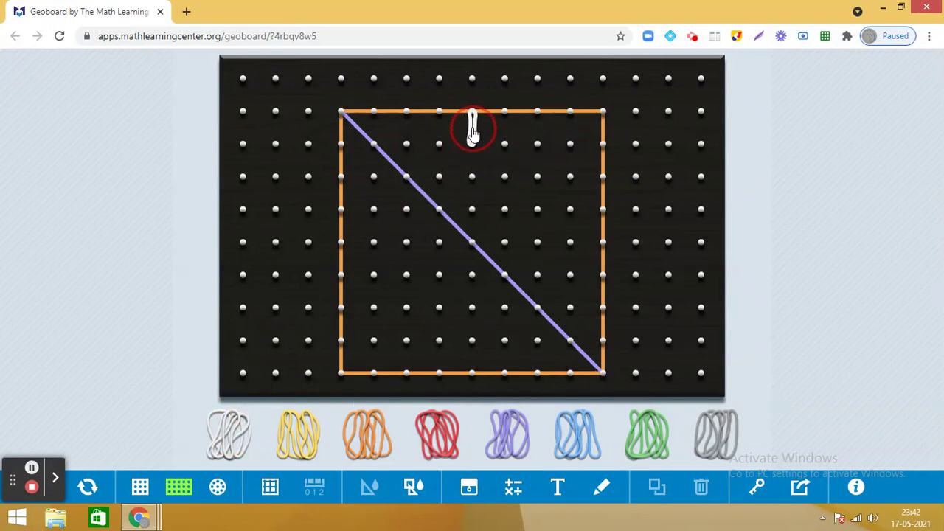
pyautogui.moveTo(472, 132)
pyautogui.mouseDown()
pyautogui.moveTo(472, 143)
pyautogui.moveTo(601, 237)
pyautogui.mouseUp()
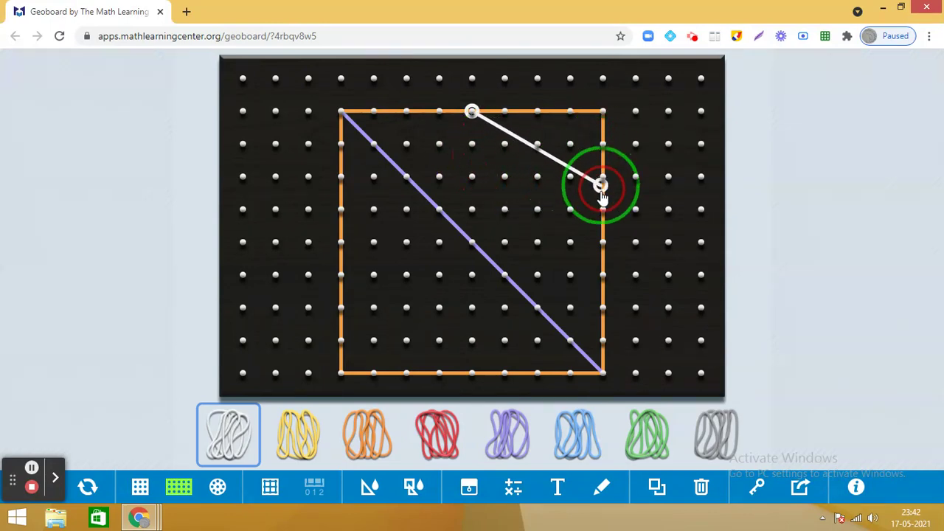
pyautogui.moveTo(601, 238); pyautogui.dragTo(602, 244)
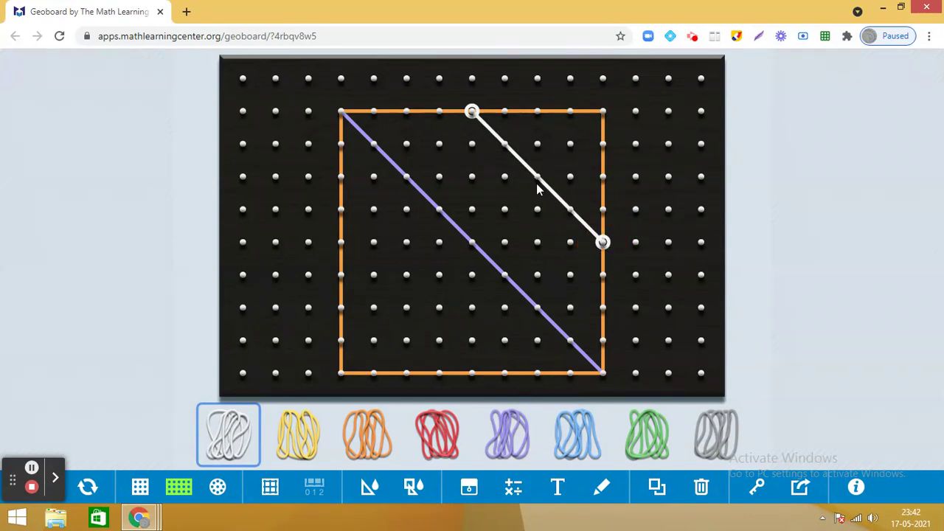
pyautogui.moveTo(538, 183); pyautogui.dragTo(603, 112)
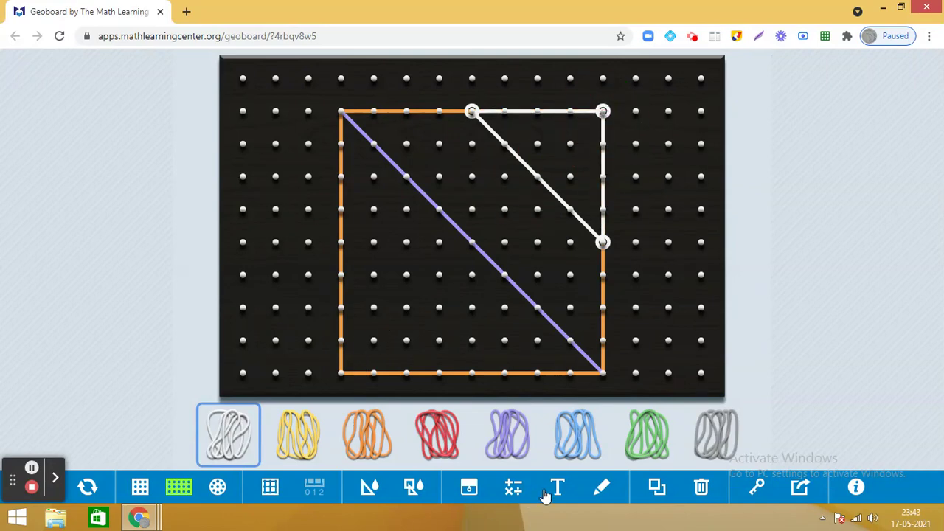
pyautogui.click(371, 492)
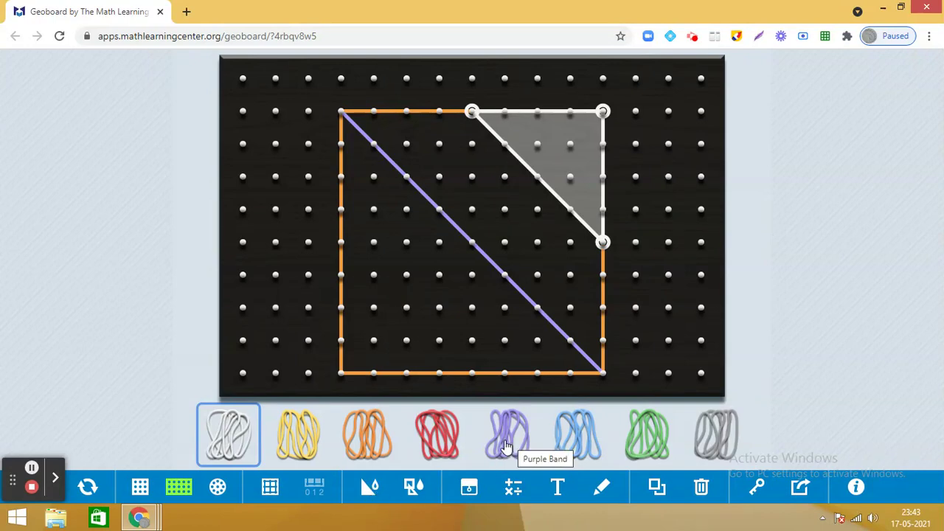
# Step: Add a shaded blue triangle on the square's bottom edge with its apex at the centre peg
pyautogui.moveTo(575, 438)
pyautogui.mouseDown()
pyautogui.moveTo(420, 391)
pyautogui.moveTo(343, 354)
pyautogui.moveTo(468, 252)
pyautogui.mouseUp()
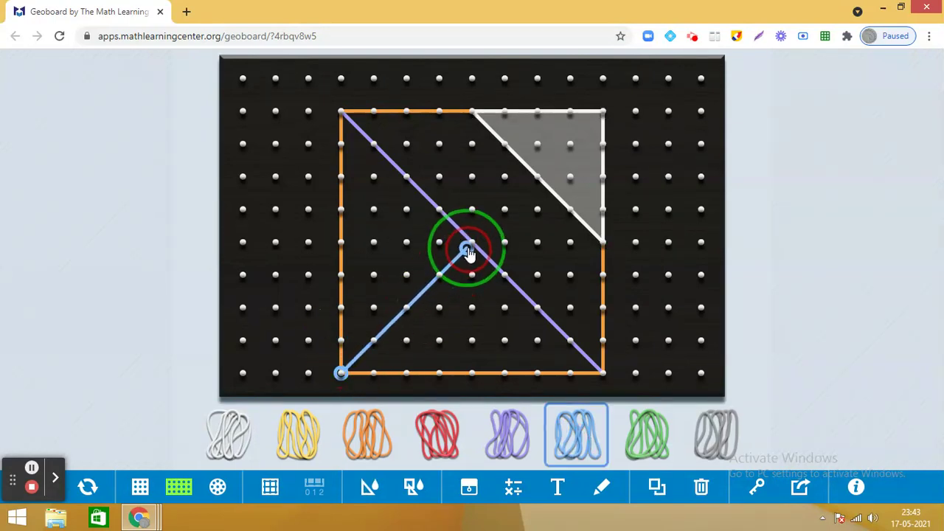
pyautogui.moveTo(469, 253); pyautogui.dragTo(472, 247)
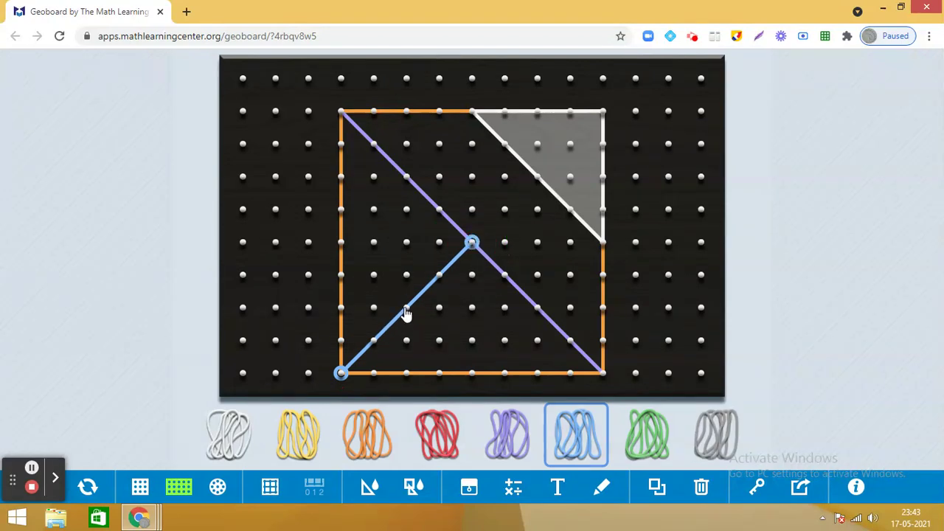
pyautogui.moveTo(405, 313); pyautogui.dragTo(569, 361)
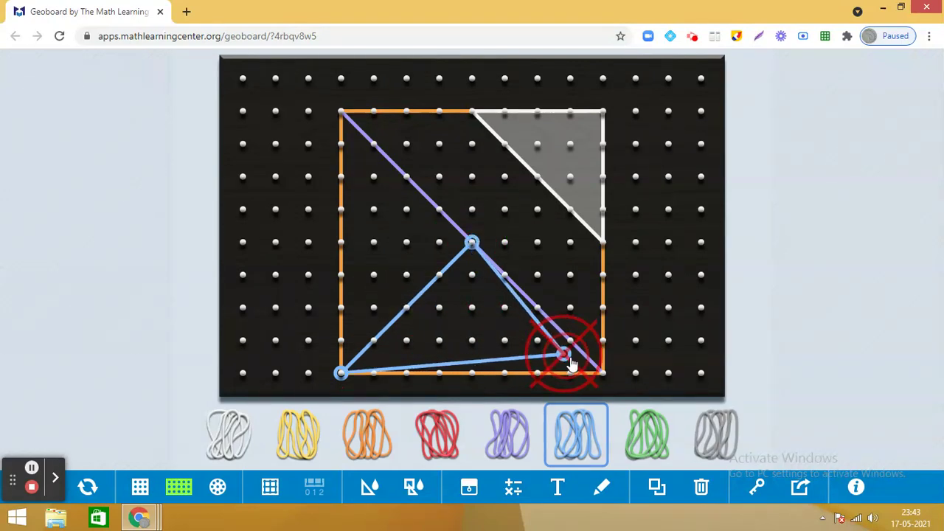
pyautogui.moveTo(570, 360); pyautogui.dragTo(601, 375)
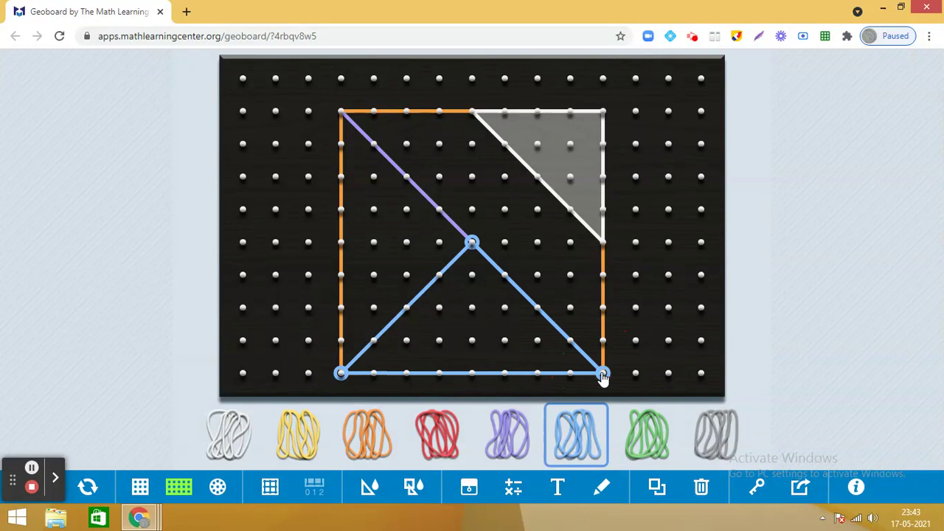
pyautogui.click(364, 488)
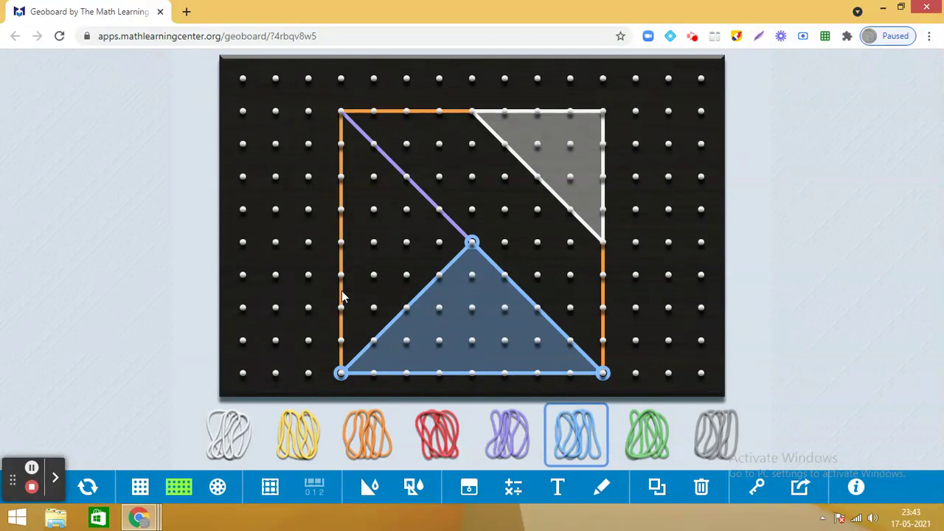
# Step: Add a shaded red triangle along the left edge, sharing the centre apex with the blue one
pyautogui.moveTo(340, 267); pyautogui.dragTo(337, 263)
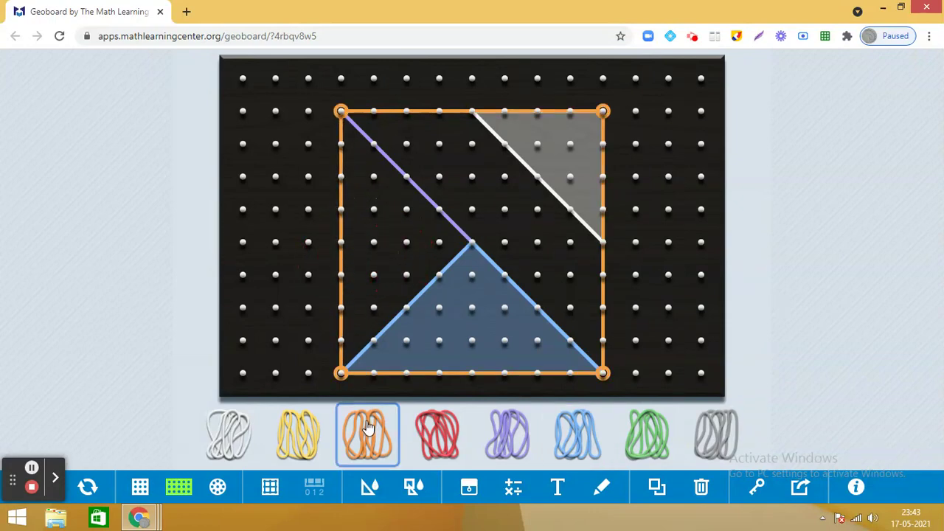
pyautogui.moveTo(437, 441)
pyautogui.mouseDown()
pyautogui.moveTo(341, 148)
pyautogui.moveTo(340, 372)
pyautogui.mouseUp()
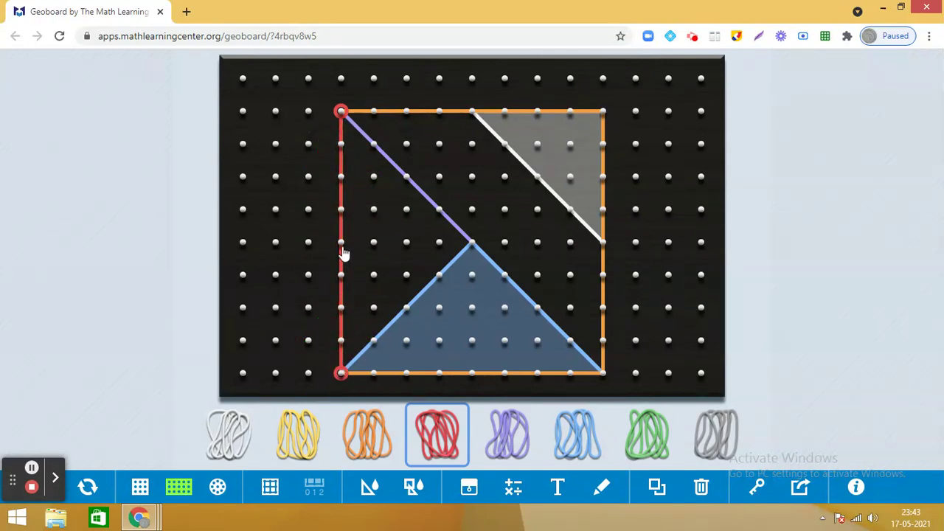
pyautogui.moveTo(341, 243); pyautogui.dragTo(471, 247)
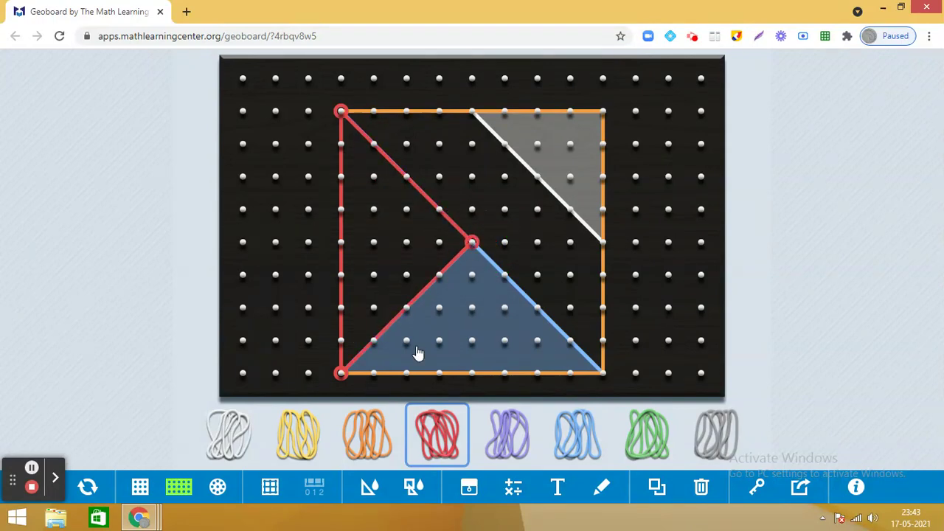
pyautogui.click(372, 488)
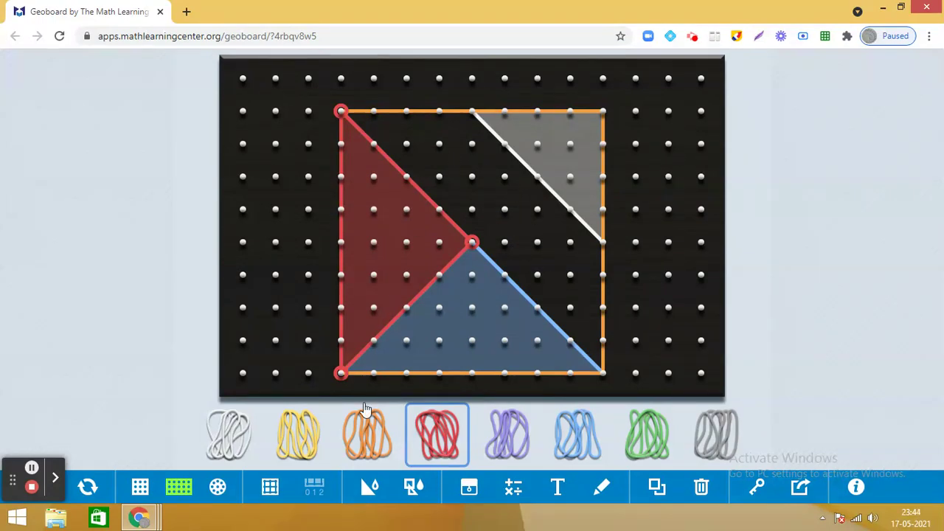
# Step: Pin a yellow band into a small top-edge triangle between the red and grey pieces, and shade it
pyautogui.moveTo(298, 441)
pyautogui.mouseDown()
pyautogui.moveTo(465, 194)
pyautogui.moveTo(472, 114)
pyautogui.moveTo(405, 178)
pyautogui.mouseUp()
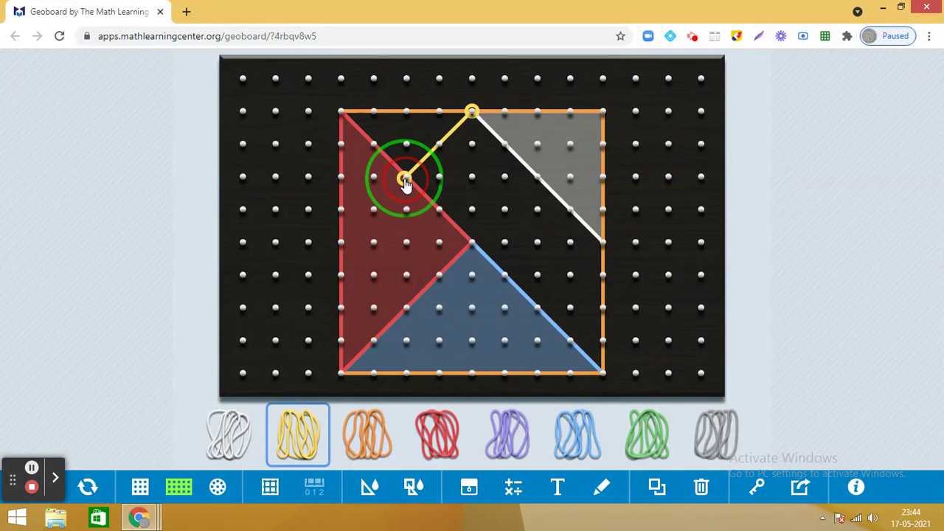
pyautogui.moveTo(404, 183); pyautogui.dragTo(345, 117)
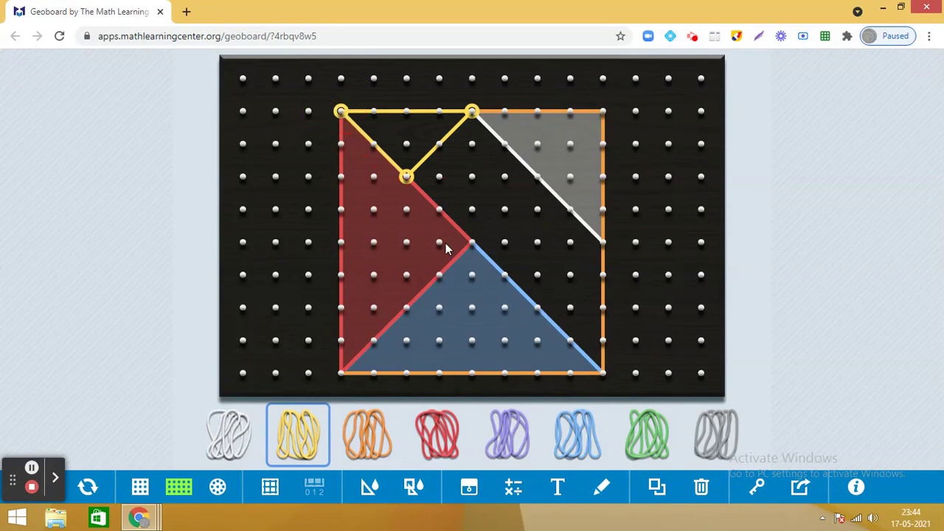
pyautogui.click(367, 489)
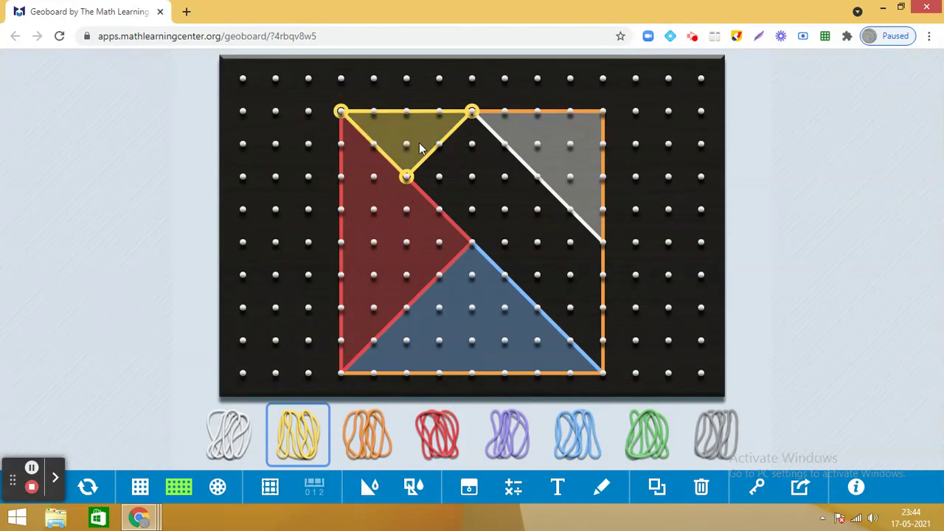
pyautogui.moveTo(449, 453)
pyautogui.mouseDown()
pyautogui.moveTo(522, 193)
pyautogui.moveTo(437, 435)
pyautogui.mouseUp()
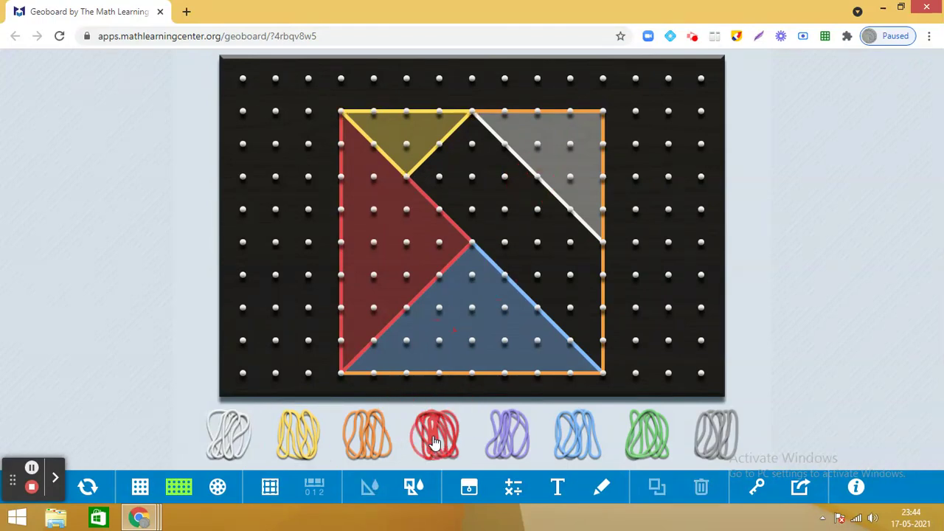
# Step: Hook a green band into a tilted central square touching the yellow, red and blue pieces, and shade it
pyautogui.moveTo(646, 442)
pyautogui.mouseDown()
pyautogui.moveTo(525, 190)
pyautogui.moveTo(536, 199)
pyautogui.moveTo(473, 242)
pyautogui.moveTo(406, 177)
pyautogui.mouseUp()
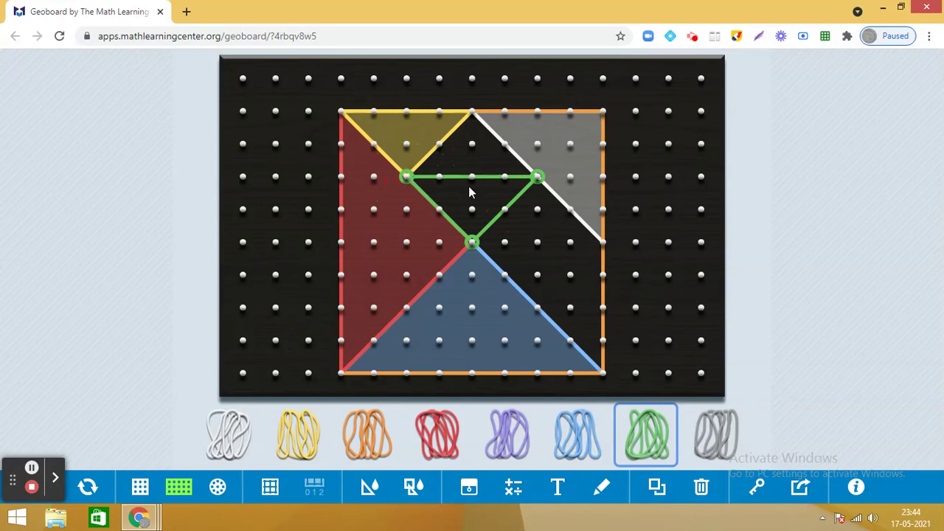
pyautogui.moveTo(479, 178); pyautogui.dragTo(471, 113)
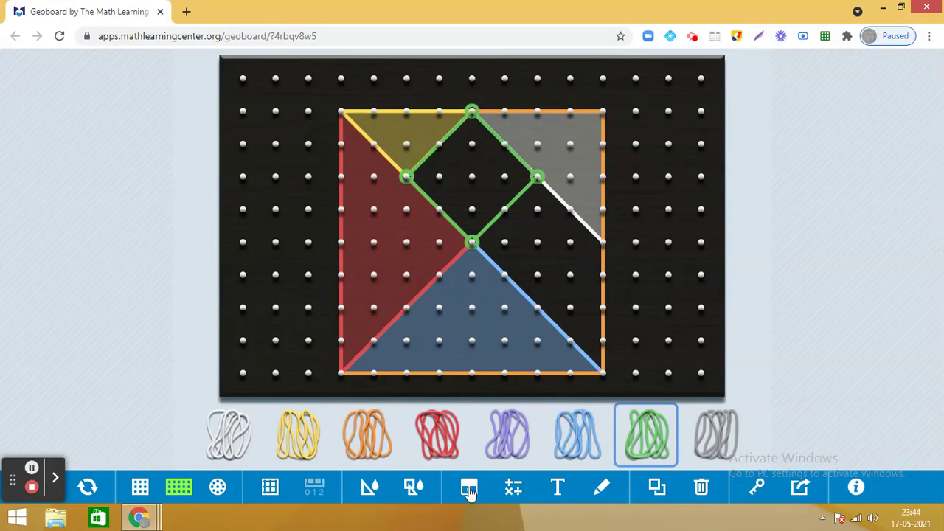
pyautogui.click(369, 488)
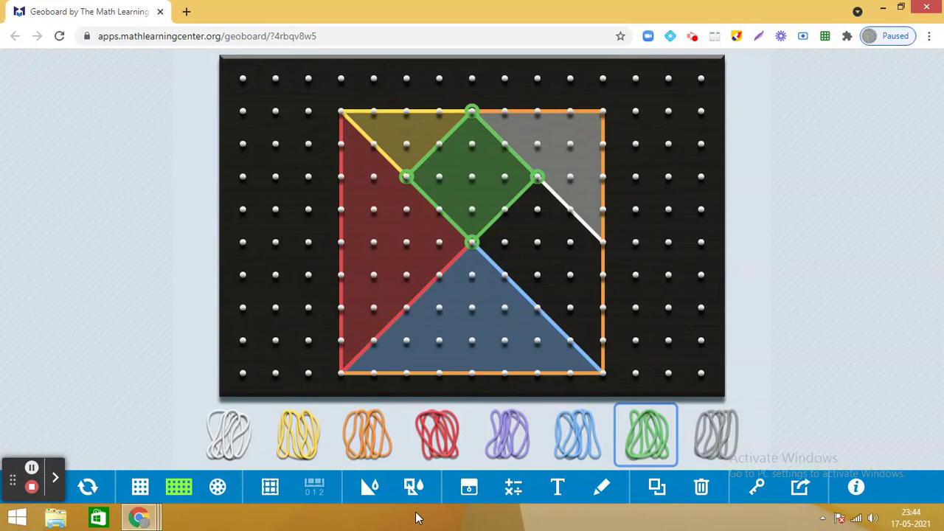
pyautogui.moveTo(306, 442); pyautogui.dragTo(540, 195)
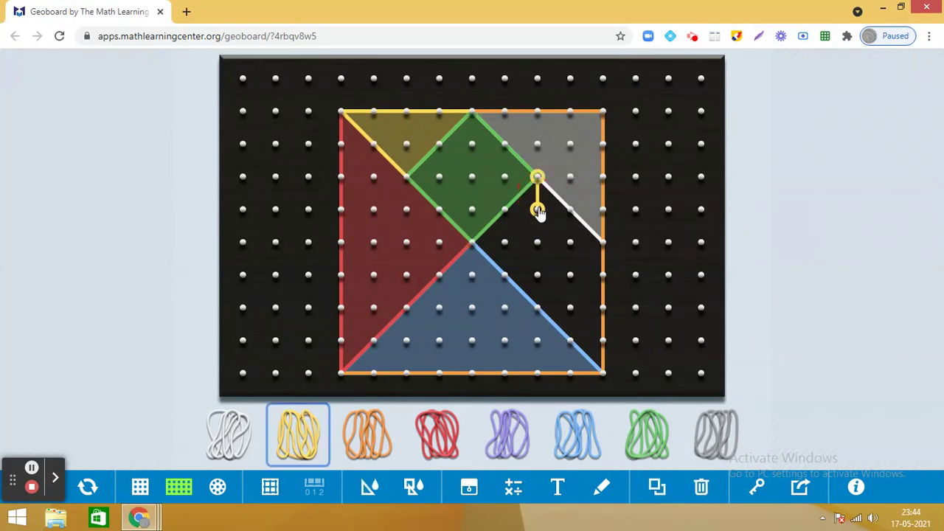
# Step: Stretch the band into a right-edge parallelogram below the grey triangle, recolour it orange, and shade it
pyautogui.moveTo(538, 211); pyautogui.dragTo(541, 314)
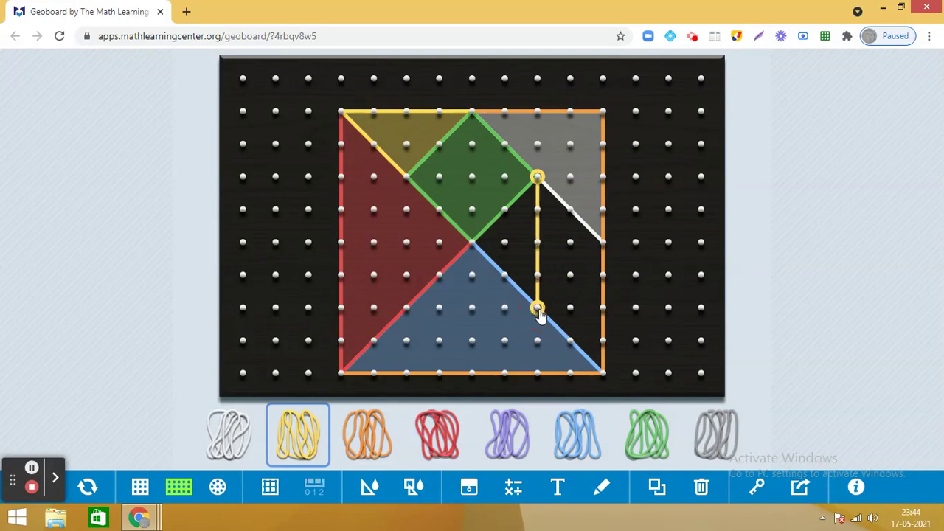
pyautogui.moveTo(541, 257); pyautogui.dragTo(604, 251)
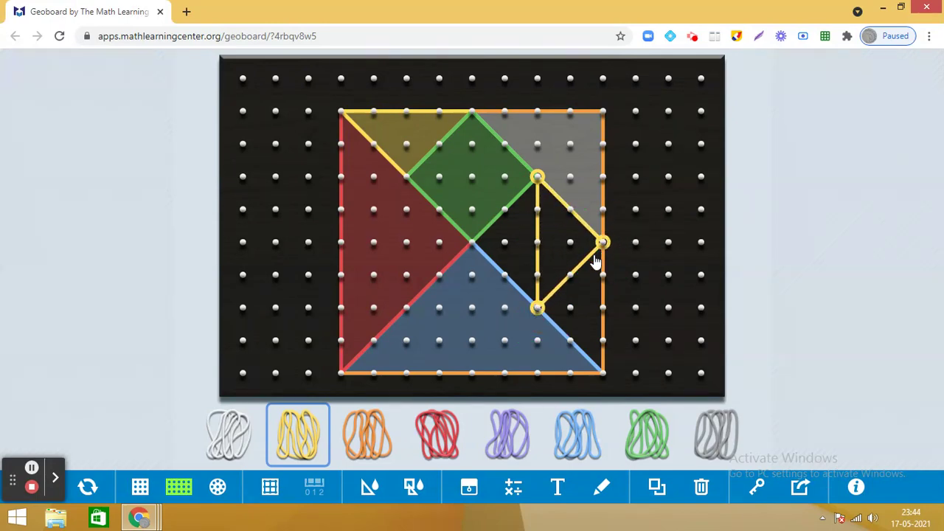
pyautogui.moveTo(579, 278); pyautogui.dragTo(603, 374)
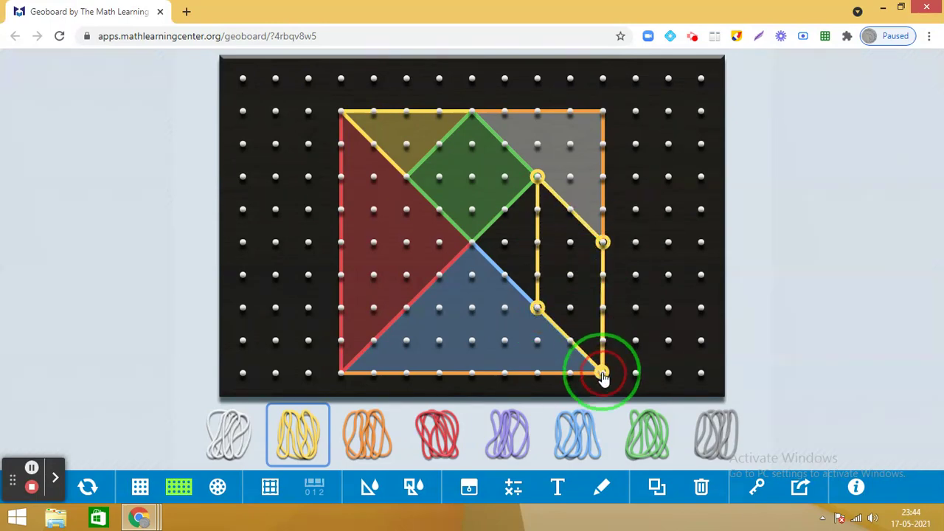
pyautogui.click(383, 454)
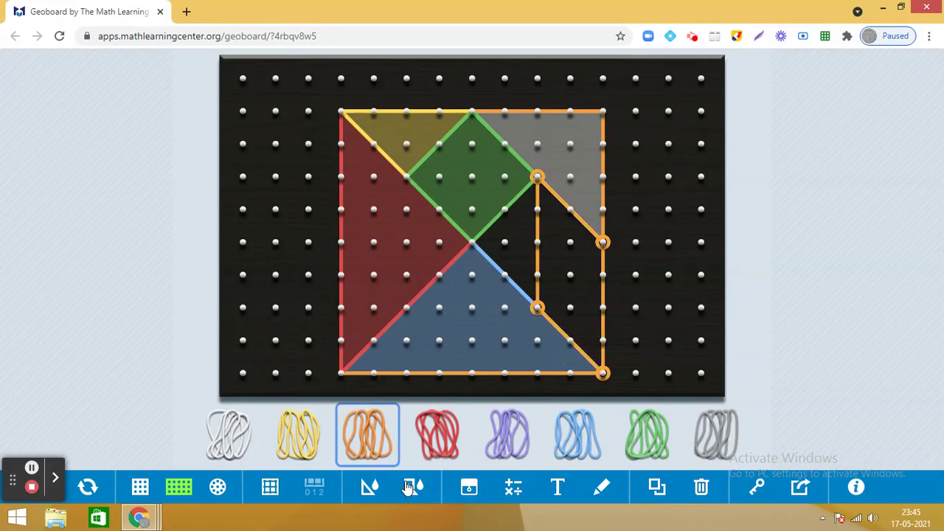
pyautogui.click(371, 490)
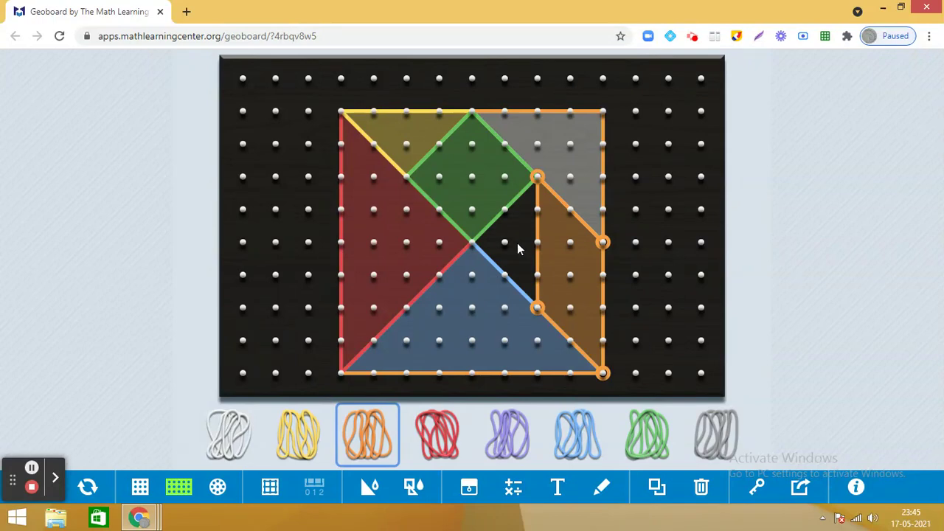
# Step: Switch to the freehand red pen and write circled 1 and 2 on the red and blue triangles
pyautogui.click(603, 490)
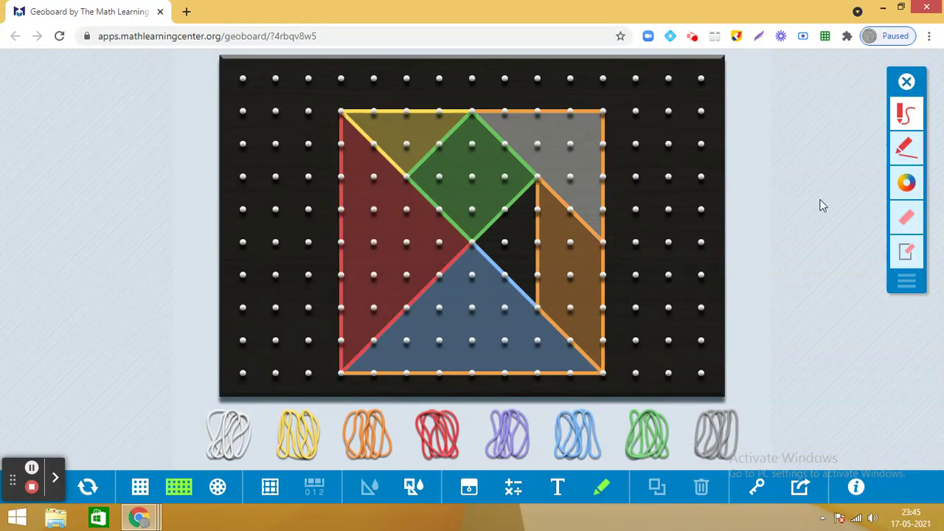
pyautogui.click(906, 118)
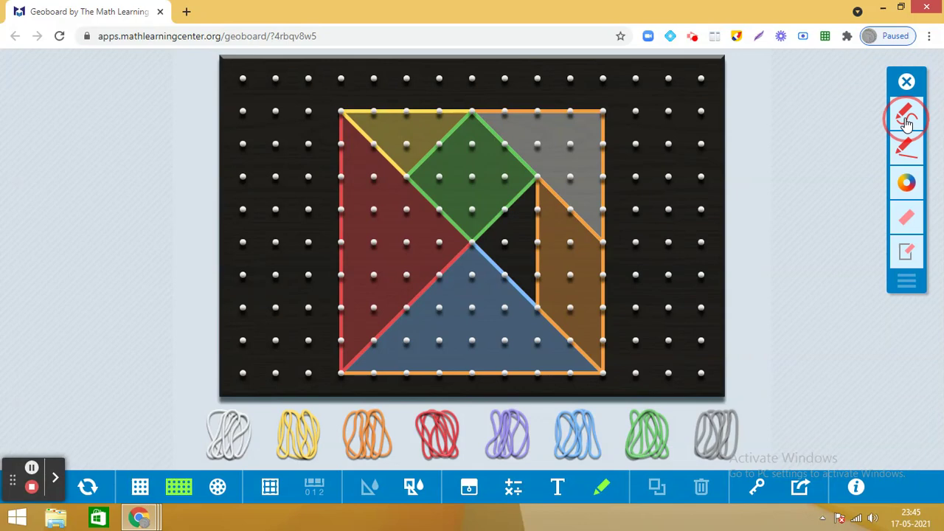
pyautogui.moveTo(372, 211)
pyautogui.mouseDown()
pyautogui.moveTo(360, 228)
pyautogui.moveTo(391, 217)
pyautogui.mouseUp()
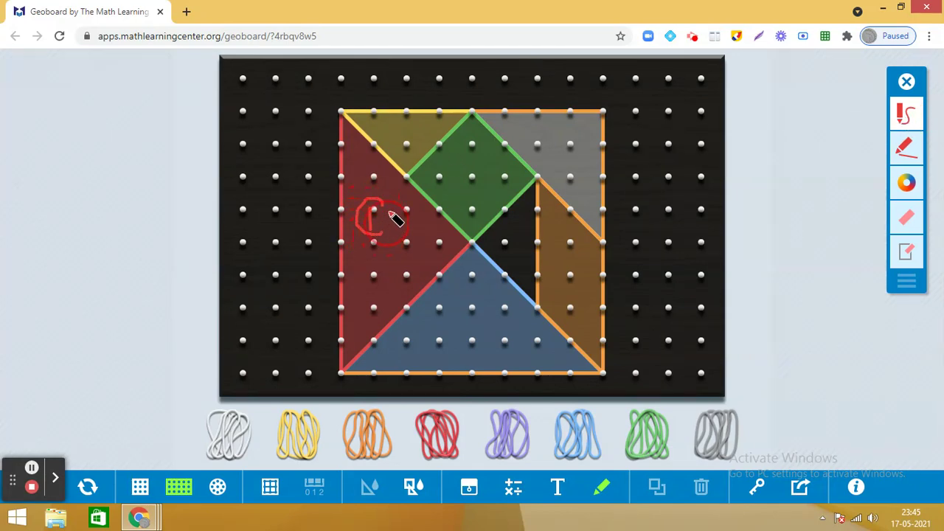
pyautogui.click(469, 296)
pyautogui.moveTo(471, 295)
pyautogui.mouseDown()
pyautogui.moveTo(488, 313)
pyautogui.moveTo(516, 289)
pyautogui.moveTo(455, 322)
pyautogui.moveTo(504, 282)
pyautogui.mouseUp()
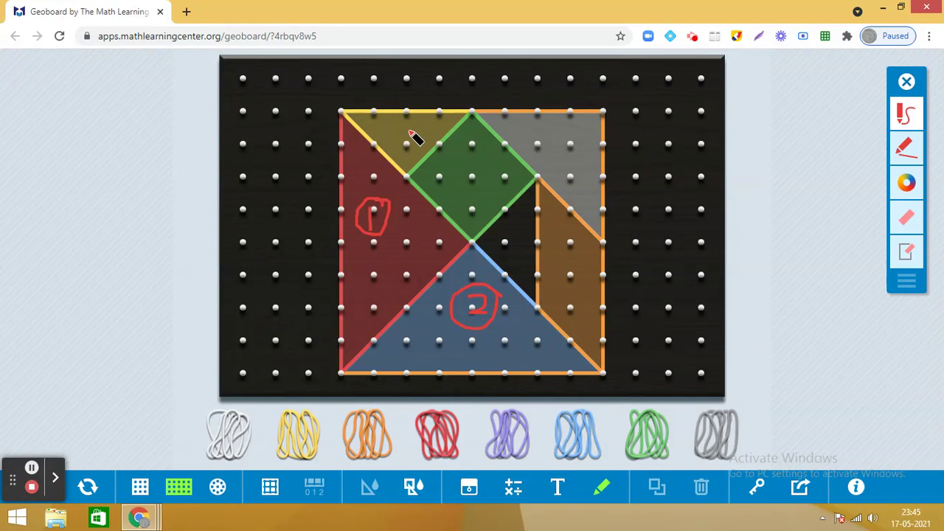
# Step: Write a circled 3 on the yellow triangle and a 4 in the black triangle, undoing two stray strokes
pyautogui.moveTo(409, 132)
pyautogui.mouseDown()
pyautogui.moveTo(421, 143)
pyautogui.moveTo(407, 145)
pyautogui.moveTo(430, 131)
pyautogui.moveTo(404, 140)
pyautogui.moveTo(415, 152)
pyautogui.moveTo(434, 142)
pyautogui.moveTo(420, 127)
pyautogui.mouseUp()
pyautogui.moveTo(527, 237)
pyautogui.mouseDown()
pyautogui.moveTo(511, 230)
pyautogui.moveTo(526, 238)
pyautogui.mouseUp()
pyautogui.moveTo(507, 230)
pyautogui.mouseDown()
pyautogui.moveTo(508, 247)
pyautogui.moveTo(524, 227)
pyautogui.moveTo(506, 231)
pyautogui.moveTo(516, 258)
pyautogui.moveTo(530, 234)
pyautogui.mouseUp()
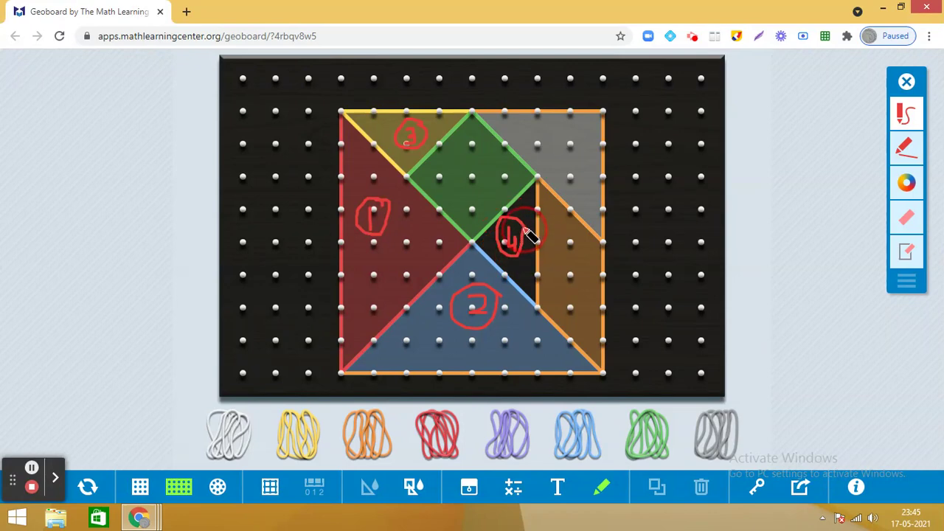
pyautogui.hotkey('ctrl', 'z')
pyautogui.hotkey('ctrl', 'z')
# Step: Label the grey triangle 5, green square 6 and orange parallelogram 7 with circled freehand numbers
pyautogui.moveTo(553, 144)
pyautogui.mouseDown()
pyautogui.moveTo(568, 139)
pyautogui.moveTo(550, 135)
pyautogui.moveTo(557, 150)
pyautogui.moveTo(575, 145)
pyautogui.moveTo(573, 131)
pyautogui.moveTo(554, 140)
pyautogui.moveTo(569, 166)
pyautogui.moveTo(573, 133)
pyautogui.moveTo(560, 148)
pyautogui.mouseUp()
pyautogui.hotkey('ctrl', 'z')
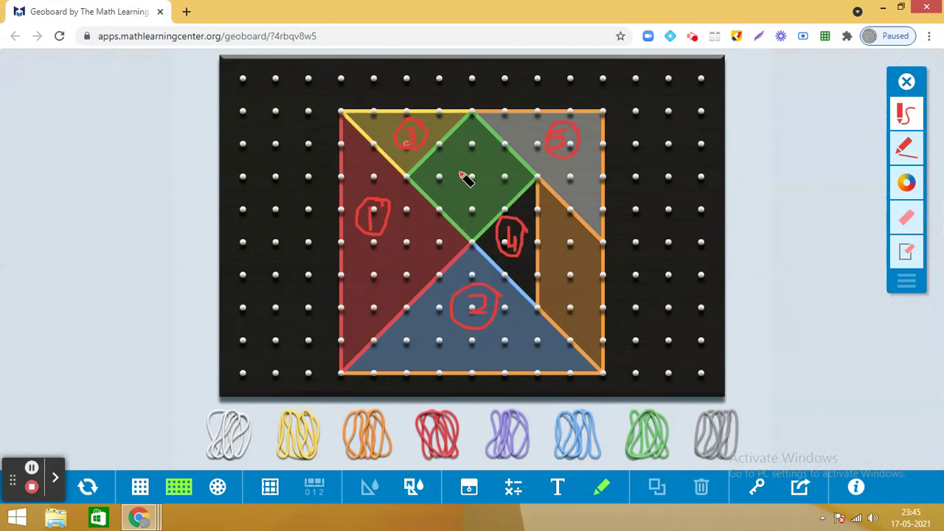
pyautogui.moveTo(480, 171)
pyautogui.mouseDown()
pyautogui.moveTo(483, 186)
pyautogui.moveTo(470, 173)
pyautogui.moveTo(473, 196)
pyautogui.moveTo(499, 188)
pyautogui.moveTo(495, 174)
pyautogui.mouseUp()
pyautogui.moveTo(562, 252)
pyautogui.mouseDown()
pyautogui.moveTo(570, 274)
pyautogui.moveTo(564, 244)
pyautogui.moveTo(561, 262)
pyautogui.moveTo(584, 276)
pyautogui.moveTo(598, 247)
pyautogui.mouseUp()
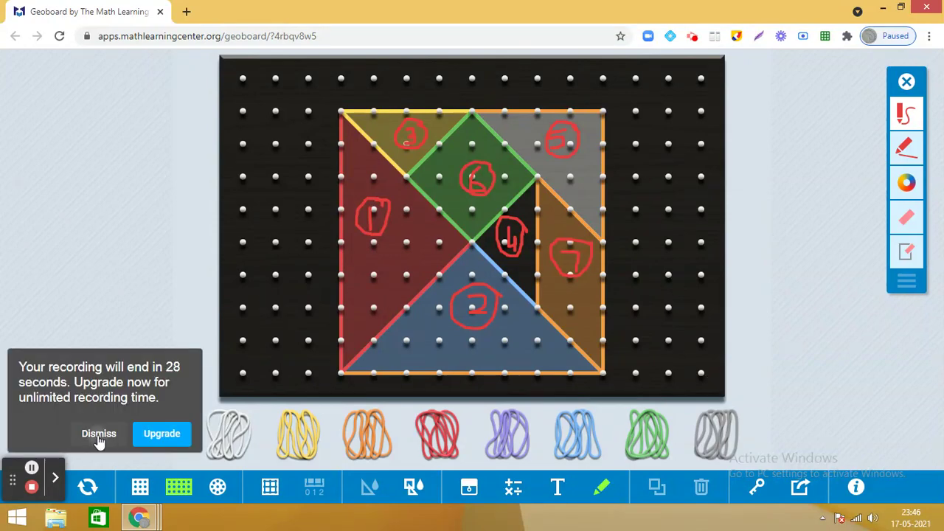
pyautogui.click(98, 435)
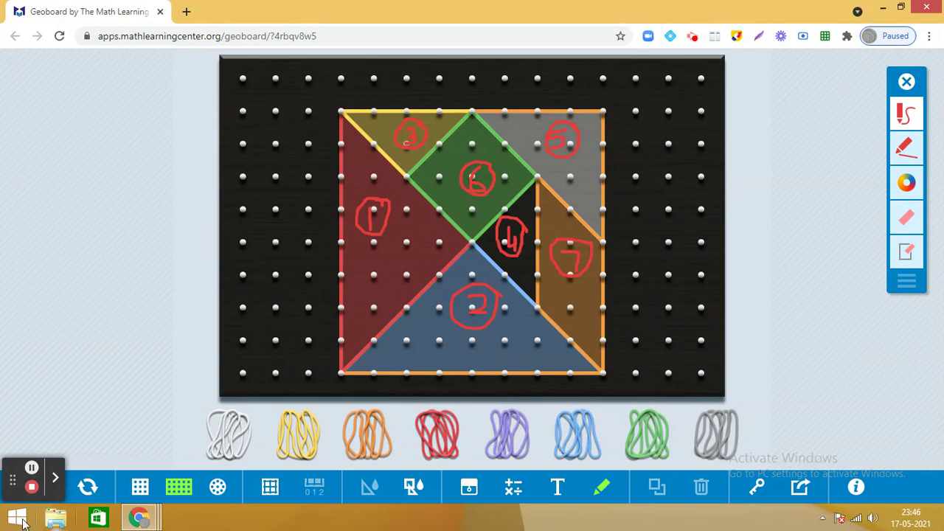